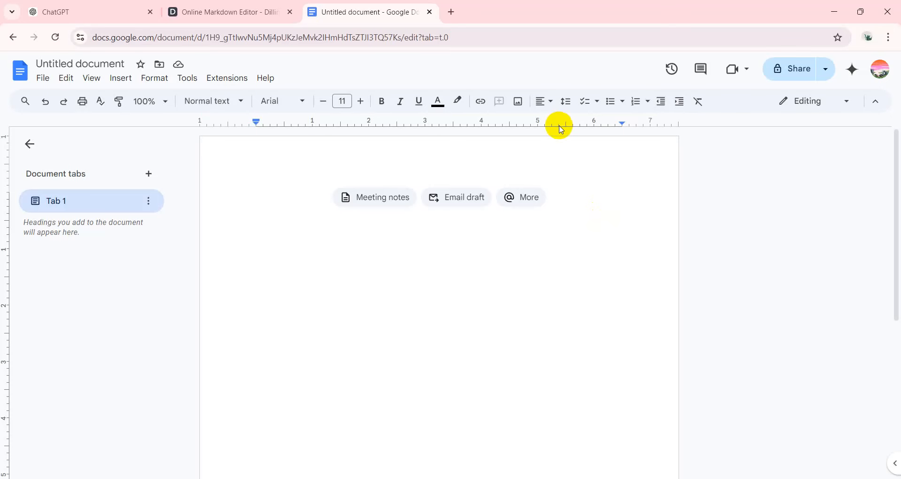
Step: Copy ChatGPT's rewritten nothingness essay from the response using the Copy icon
{"action": "left_click", "coordinate": [101, 7]}
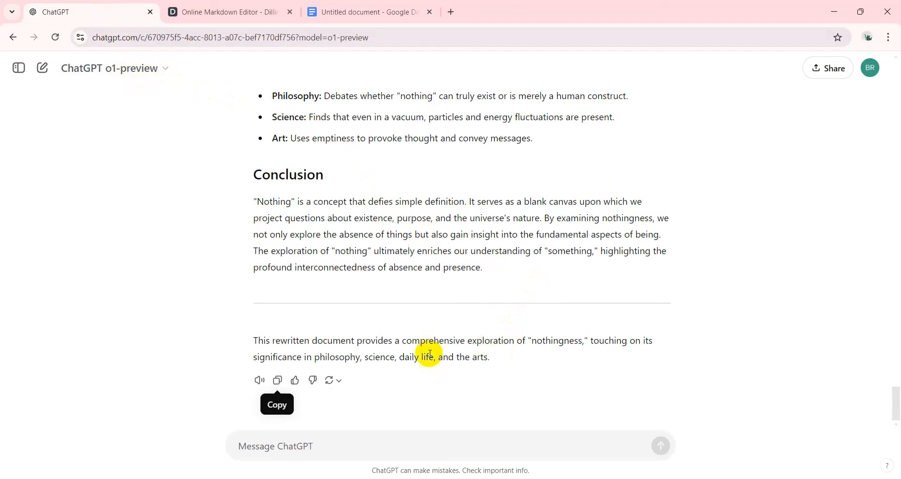
{"action": "left_click", "coordinate": [278, 384]}
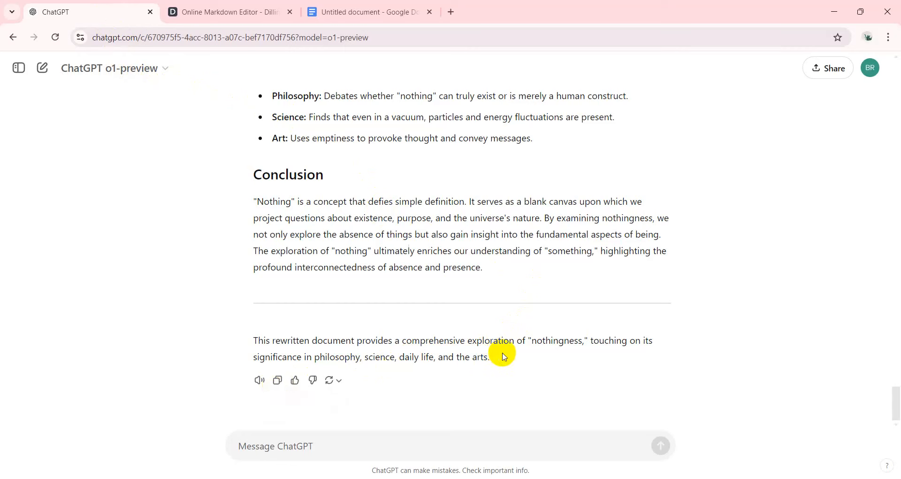
{"action": "left_click_drag", "start_coordinate": [500, 364], "coordinate": [253, 83]}
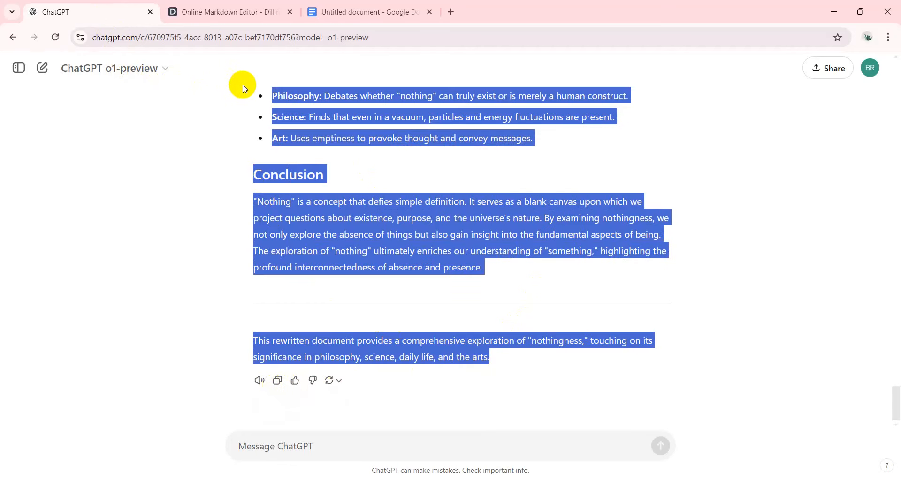
{"action": "scroll", "coordinate": [282, 141], "scroll_direction": "up", "scroll_amount": 2}
{"action": "scroll", "coordinate": [303, 162], "scroll_direction": "up", "scroll_amount": 2}
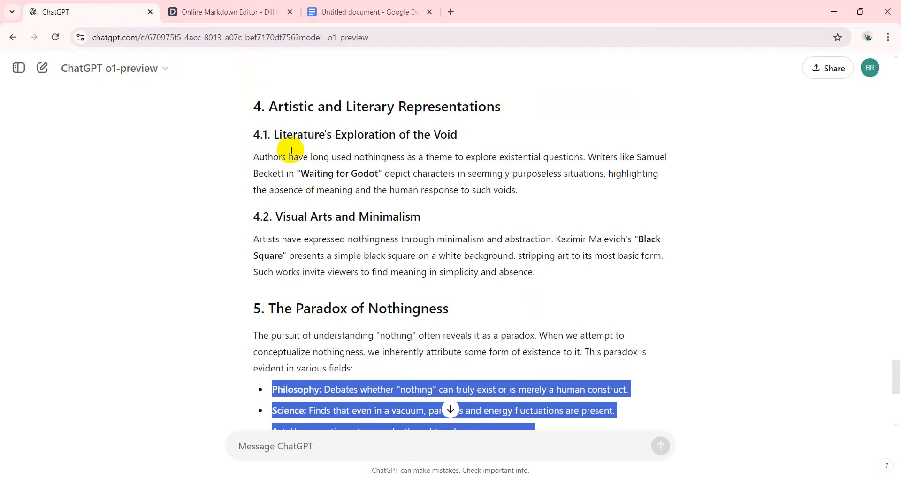
{"action": "scroll", "coordinate": [380, 271], "scroll_direction": "down", "scroll_amount": 4}
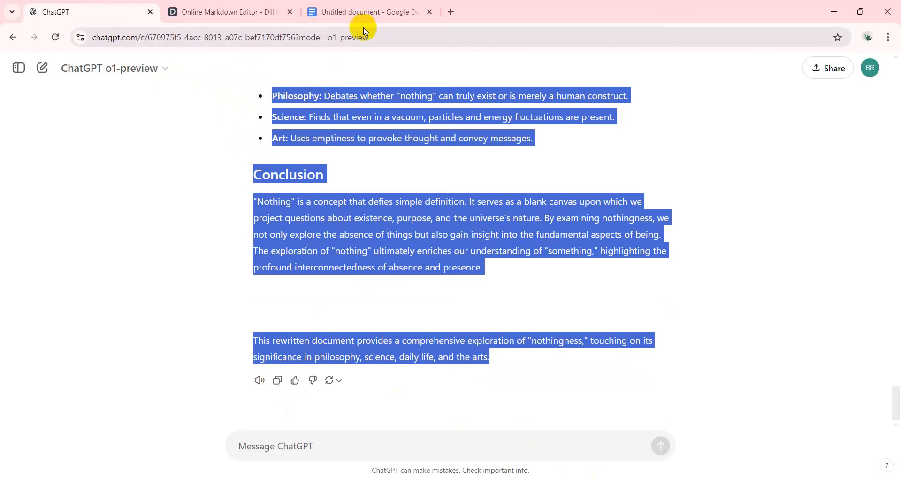
Step: Paste the copied essay into the blank Google Docs document as raw Markdown
{"action": "left_click", "coordinate": [370, 11]}
{"action": "right_click", "coordinate": [304, 199]}
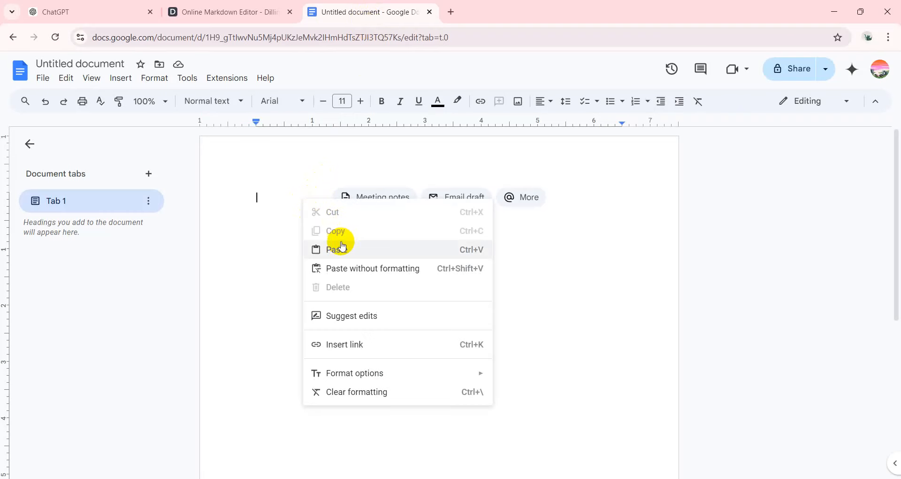
{"action": "left_click", "coordinate": [342, 246]}
{"action": "scroll", "coordinate": [313, 266], "scroll_direction": "up", "scroll_amount": 1}
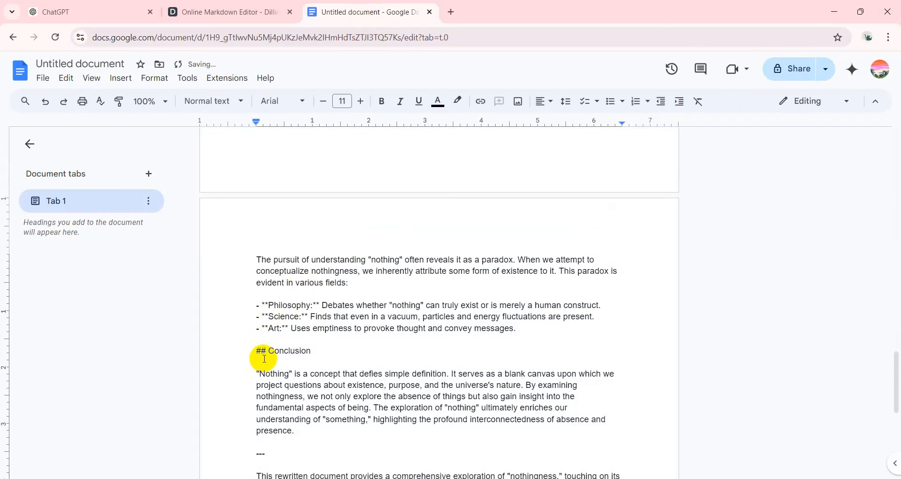
{"action": "scroll", "coordinate": [281, 338], "scroll_direction": "up", "scroll_amount": 2}
{"action": "scroll", "coordinate": [298, 326], "scroll_direction": "up", "scroll_amount": 1}
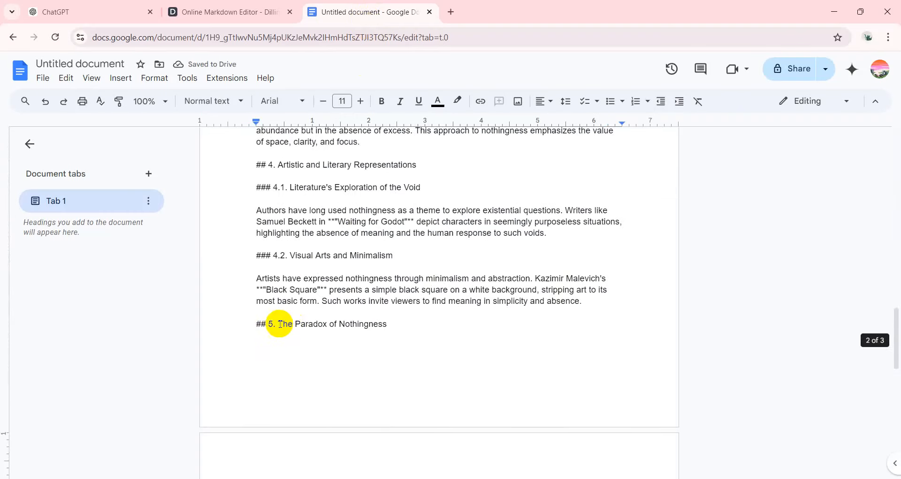
{"action": "scroll", "coordinate": [282, 267], "scroll_direction": "up", "scroll_amount": 15}
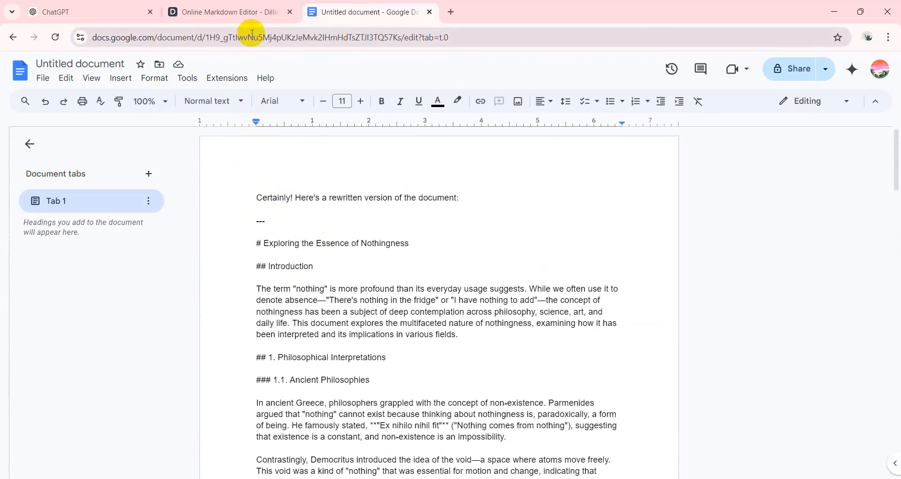
Step: Clear Dillinger's old Markdown draft and paste the nothingness essay in its place
{"action": "left_click", "coordinate": [250, 15]}
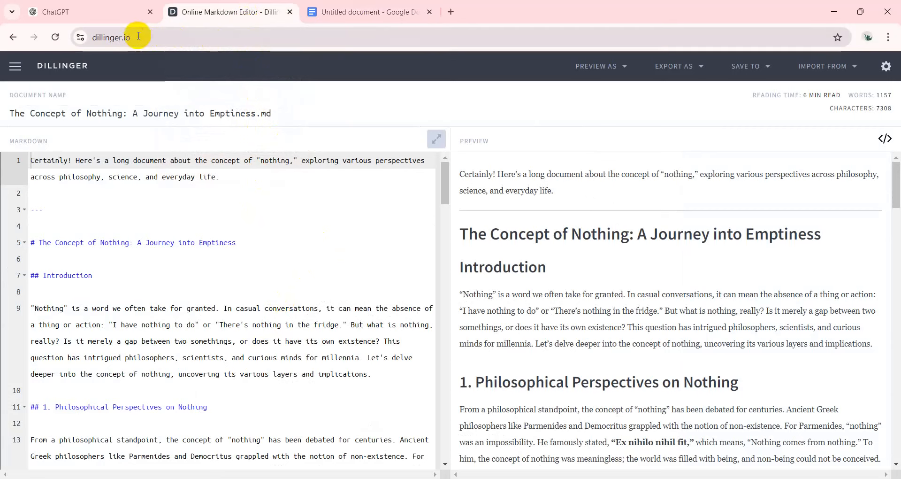
{"action": "left_click", "coordinate": [201, 278]}
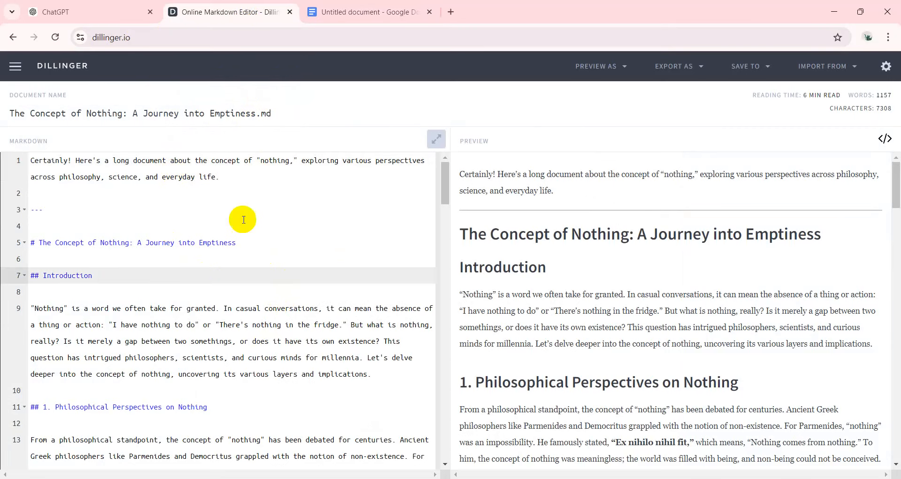
{"action": "key", "text": "ctrl+a"}
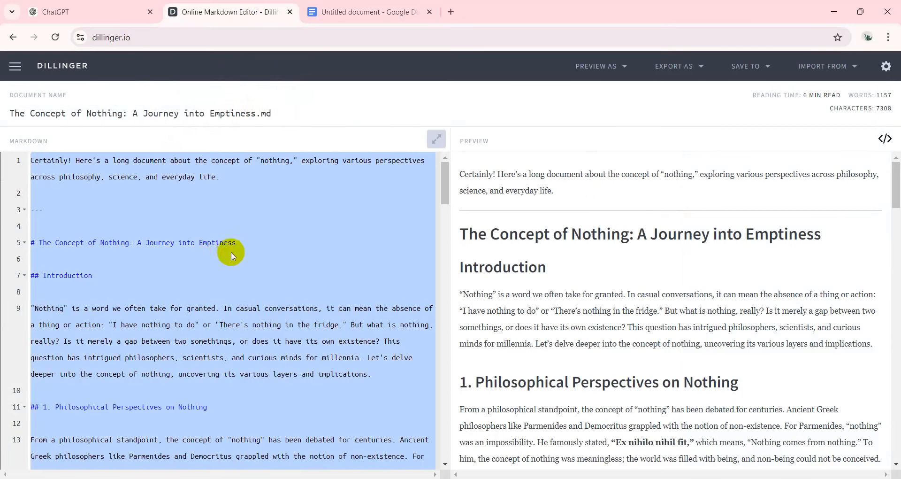
{"action": "key", "text": "Delete"}
{"action": "right_click", "coordinate": [85, 161]}
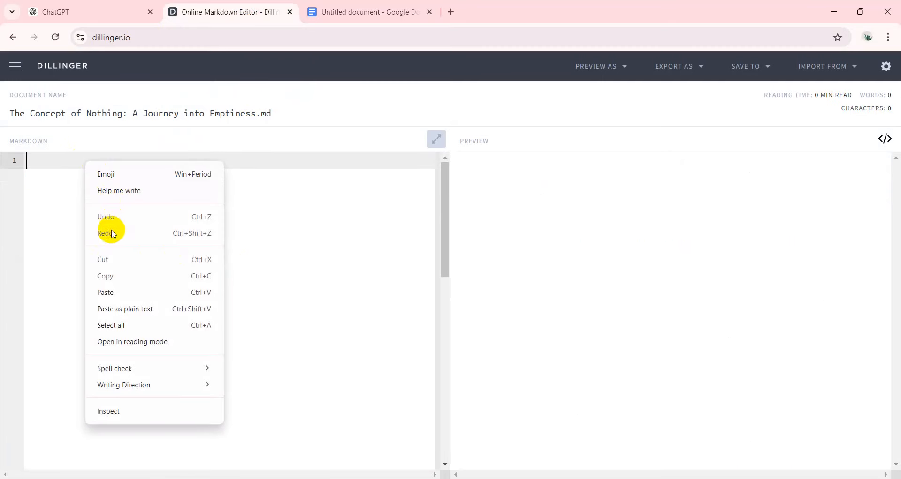
{"action": "left_click", "coordinate": [110, 292]}
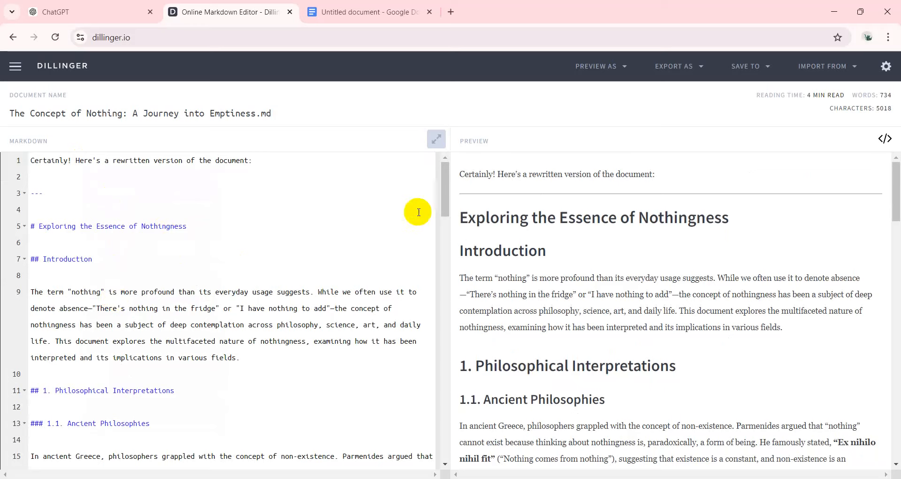
Step: Select the rendered preview in Dillinger, then select the raw Markdown back in Google Docs
{"action": "left_click_drag", "start_coordinate": [459, 217], "coordinate": [633, 470]}
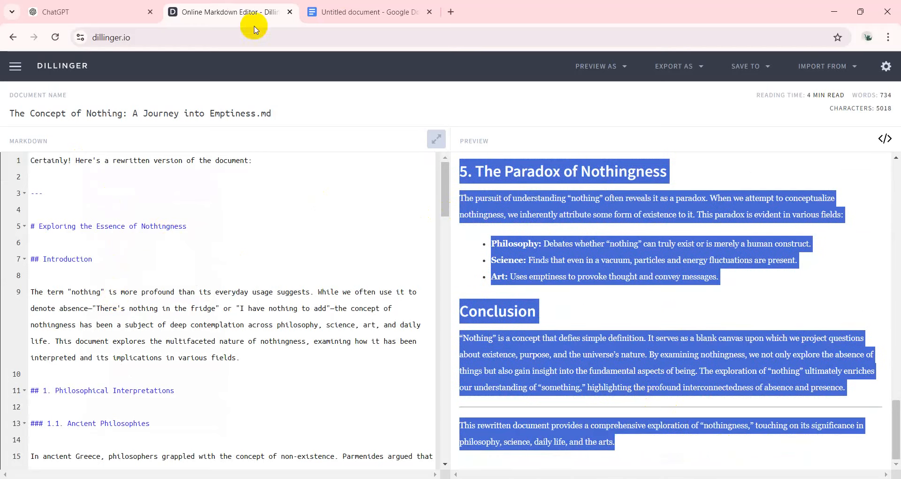
{"action": "left_click", "coordinate": [317, 12]}
{"action": "mouse_move", "coordinate": [256, 197]}
{"action": "left_mouse_down"}
{"action": "mouse_move", "coordinate": [493, 470]}
{"action": "mouse_move", "coordinate": [493, 439]}
{"action": "left_mouse_up"}
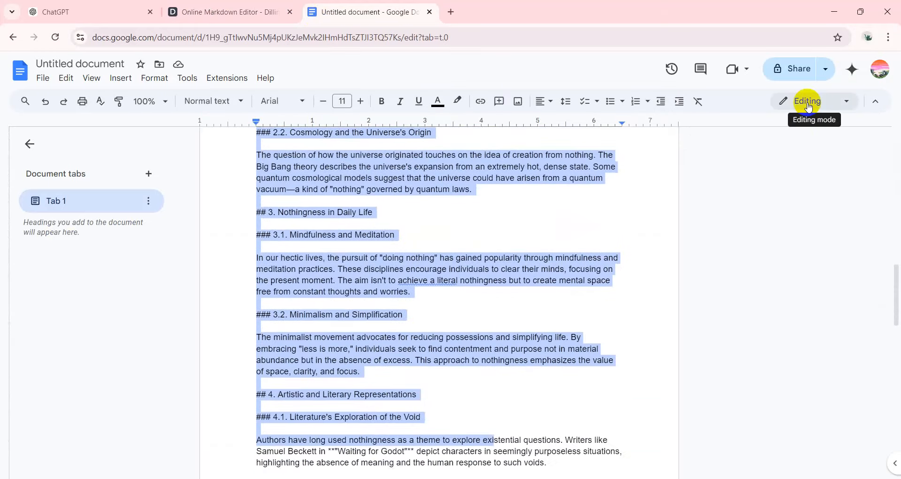
Step: Replace the raw Markdown in Google Docs with the formatted essay showing real headings and bold
{"action": "key", "text": "Delete"}
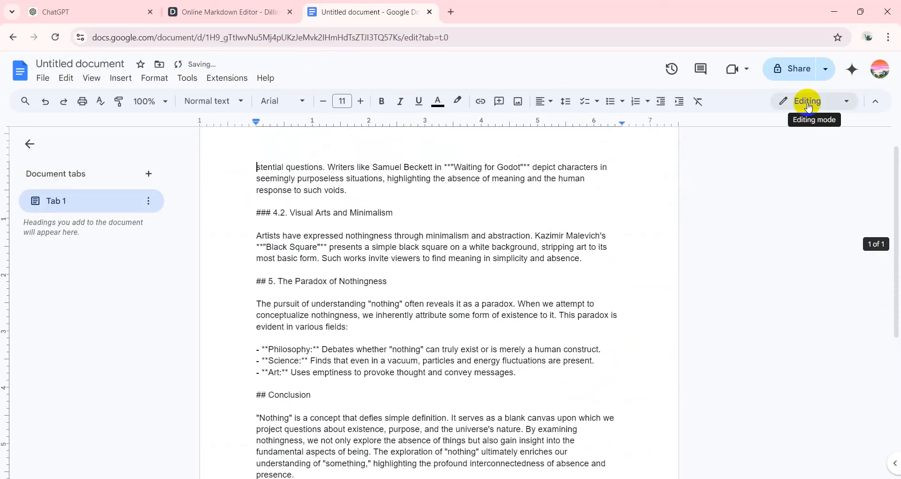
{"action": "key", "text": "ctrl+a"}
{"action": "key", "text": "Delete"}
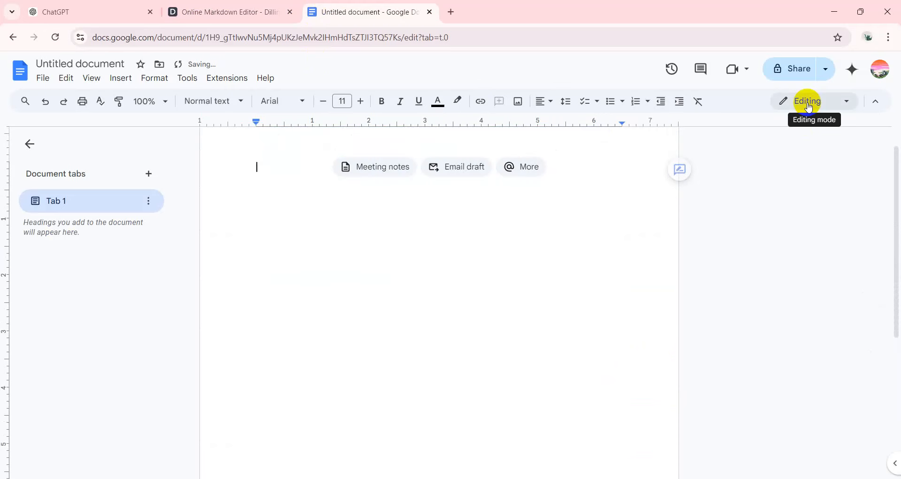
{"action": "key", "text": "ctrl+v"}
{"action": "scroll", "coordinate": [413, 201], "scroll_direction": "up", "scroll_amount": 1}
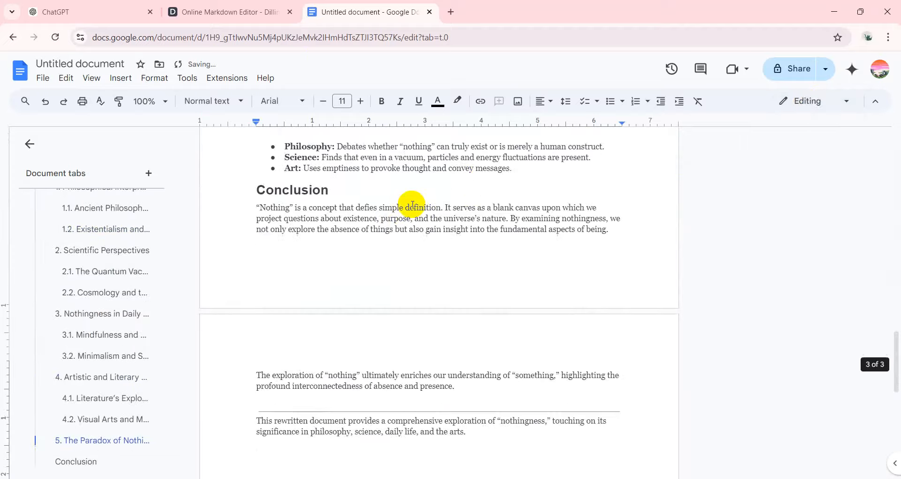
{"action": "scroll", "coordinate": [433, 208], "scroll_direction": "up", "scroll_amount": 10}
{"action": "scroll", "coordinate": [320, 154], "scroll_direction": "up", "scroll_amount": 3}
{"action": "scroll", "coordinate": [323, 165], "scroll_direction": "up", "scroll_amount": 4}
{"action": "scroll", "coordinate": [317, 177], "scroll_direction": "up", "scroll_amount": 3}
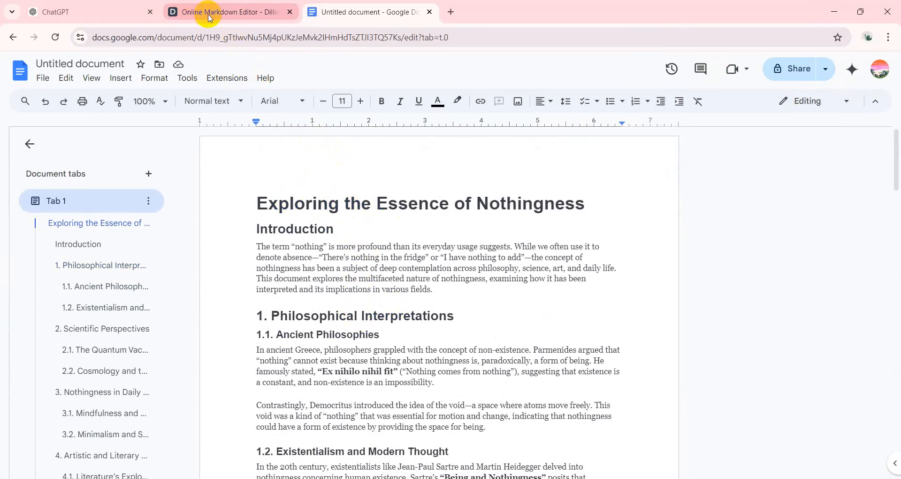
{"action": "left_click", "coordinate": [223, 14]}
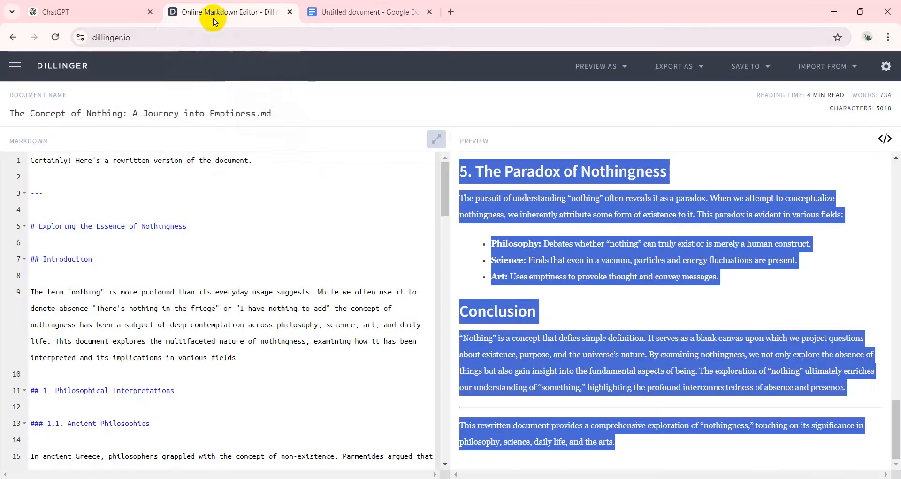